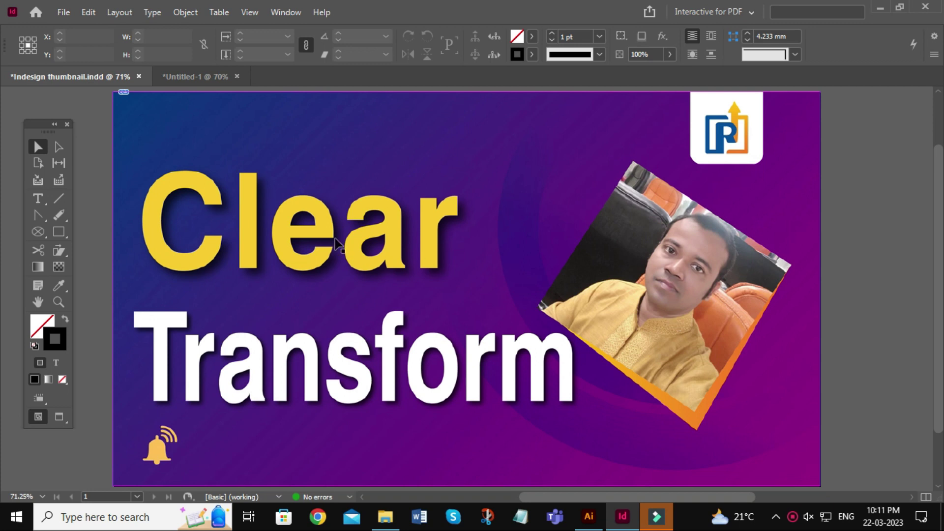
{"action": "left_click", "coordinate": [66, 255]}
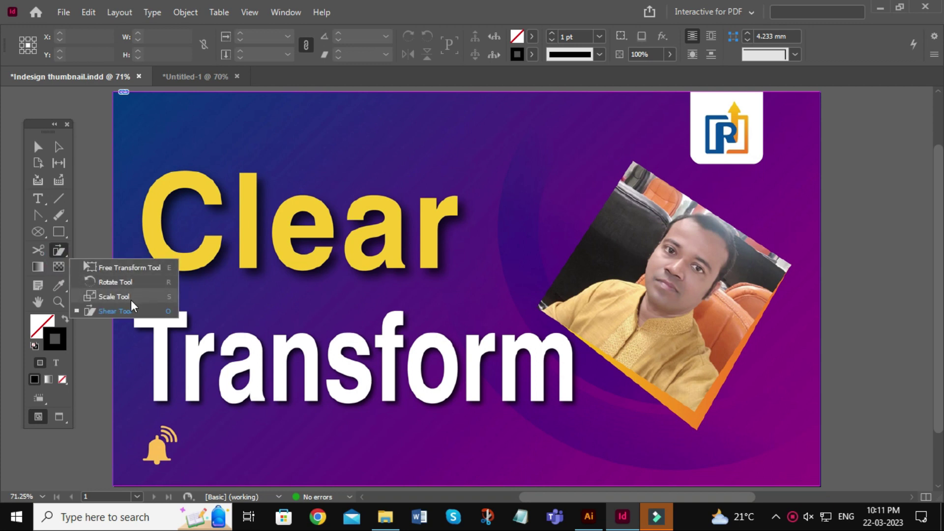
{"action": "left_click", "coordinate": [35, 147]}
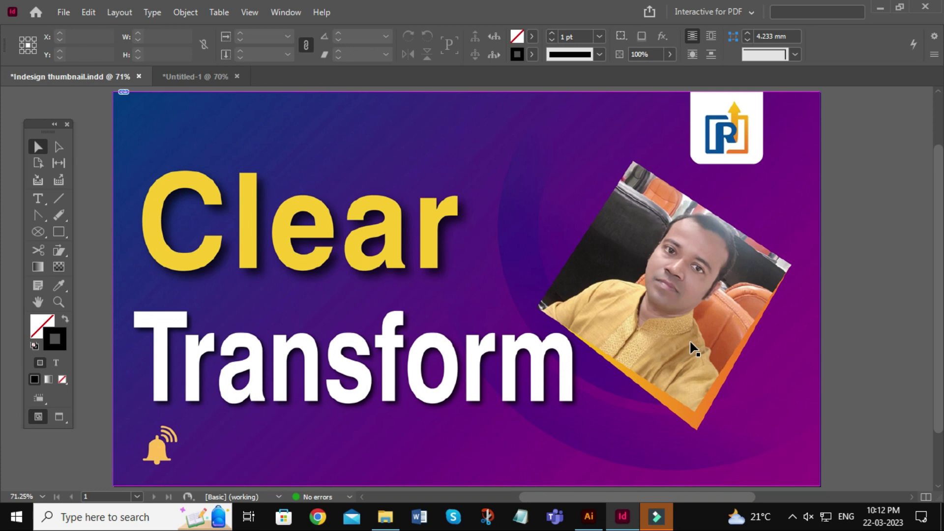
Switch to the Untitled-1 document, shift the landscape image out across the page edge and move the portrait photo down the page
{"action": "left_click", "coordinate": [195, 77]}
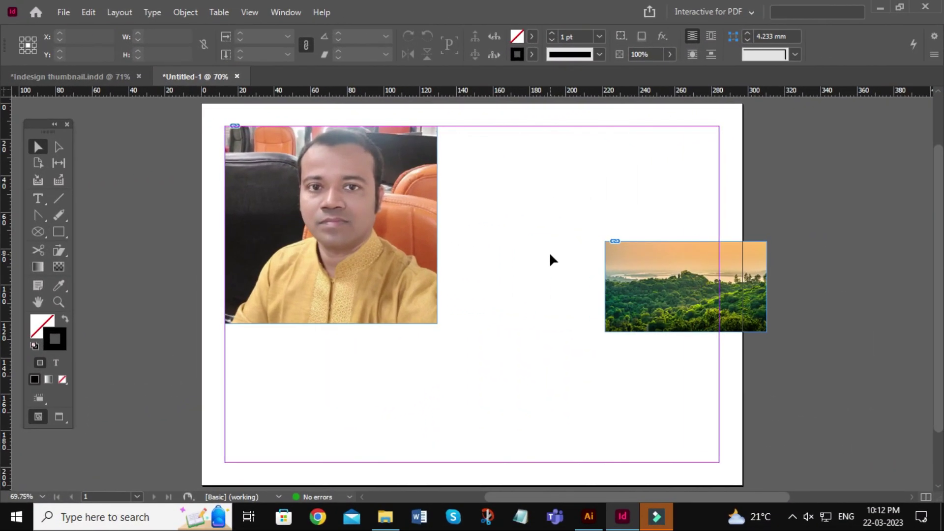
{"action": "left_click_drag", "start_coordinate": [606, 314], "coordinate": [688, 312]}
{"action": "left_click_drag", "start_coordinate": [392, 277], "coordinate": [398, 313]}
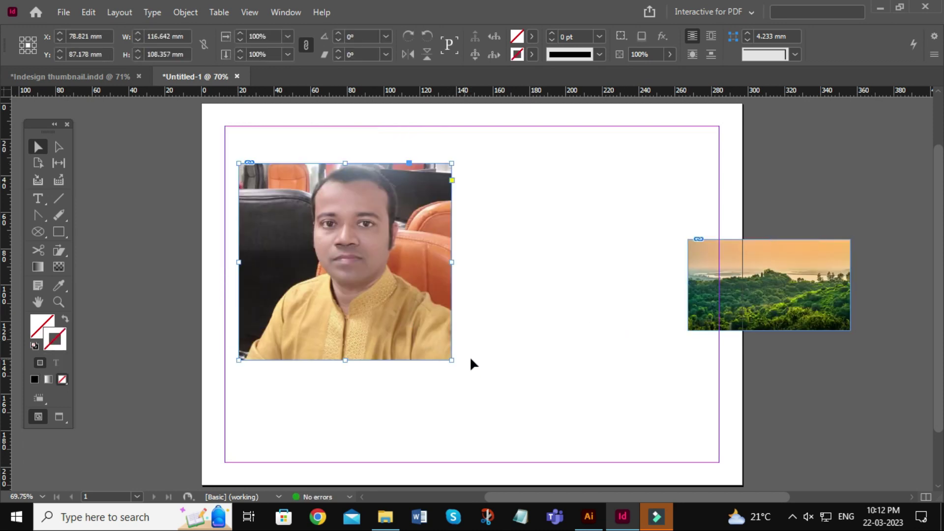
Rotate the portrait photo about 36° counterclockwise
{"action": "left_click_drag", "start_coordinate": [455, 365], "coordinate": [490, 276]}
{"action": "left_click", "coordinate": [518, 288]}
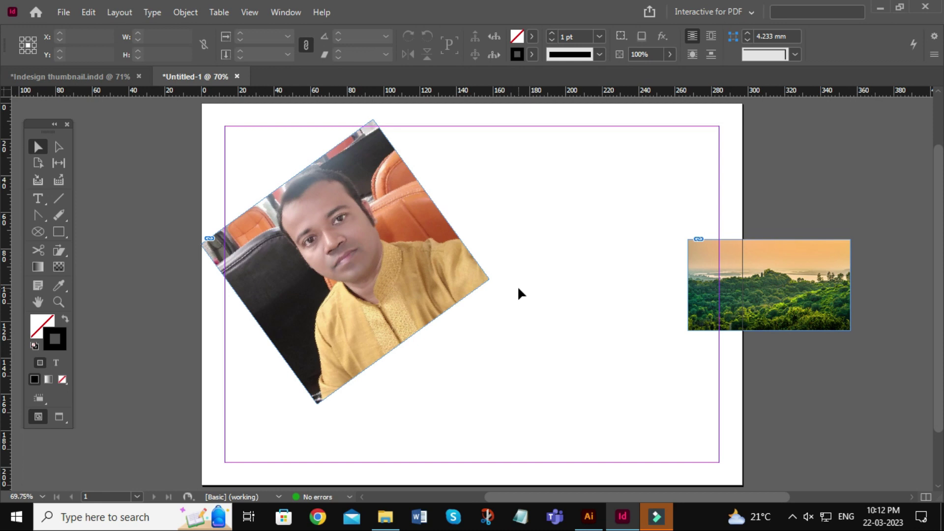
{"action": "left_click", "coordinate": [429, 292]}
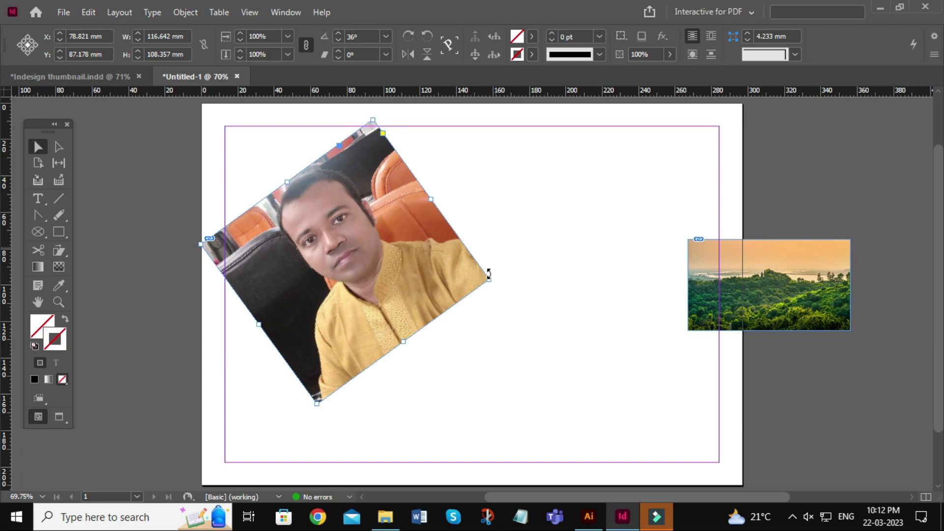
{"action": "left_click", "coordinate": [540, 306]}
Clear all transformations from the rotated portrait photo
{"action": "left_click", "coordinate": [464, 285]}
{"action": "left_click", "coordinate": [185, 11]}
{"action": "mouse_move", "coordinate": [265, 11]}
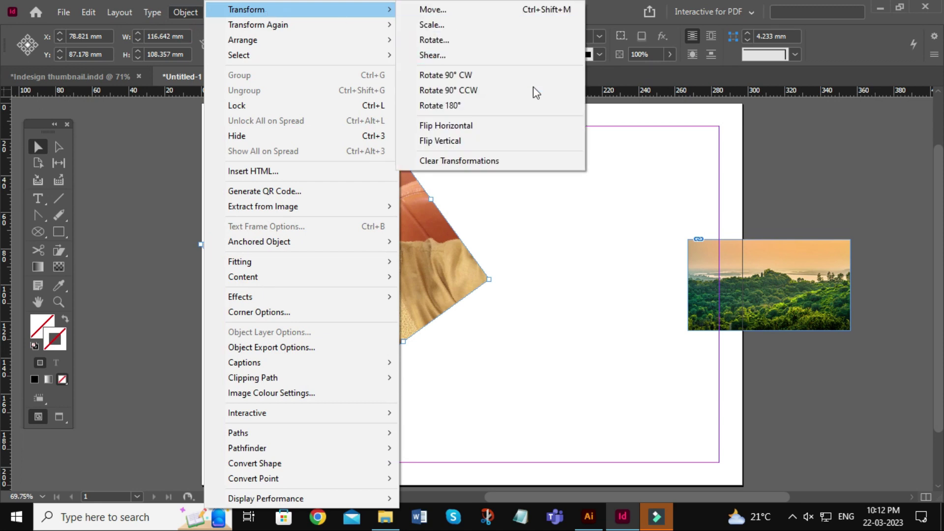
{"action": "left_click", "coordinate": [500, 163]}
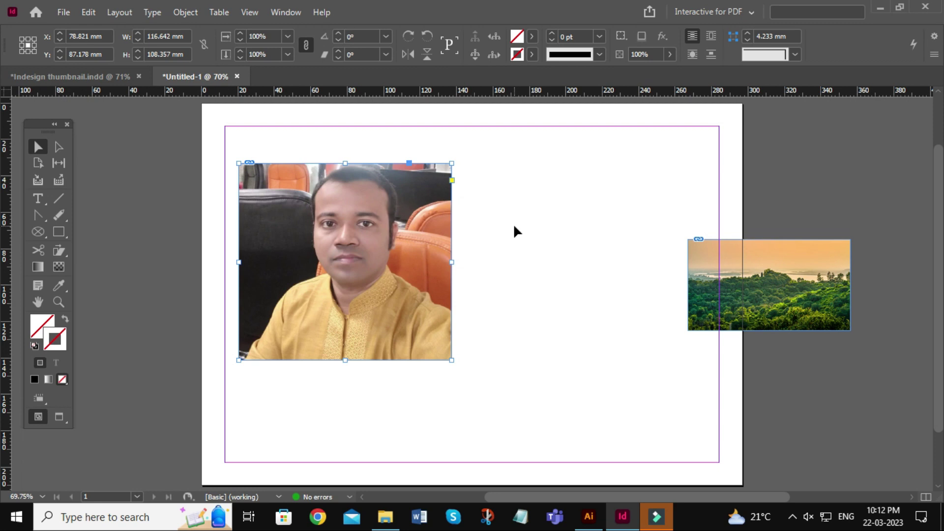
Delete the portrait photo, then move the landscape image onto the page and enlarge it to about 146 × 82 mm
{"action": "key", "text": "Delete"}
{"action": "left_click_drag", "start_coordinate": [691, 315], "coordinate": [306, 264]}
{"action": "left_click_drag", "start_coordinate": [462, 281], "coordinate": [543, 344]}
{"action": "left_click", "coordinate": [601, 354]}
{"action": "left_click_drag", "start_coordinate": [479, 309], "coordinate": [449, 292]}
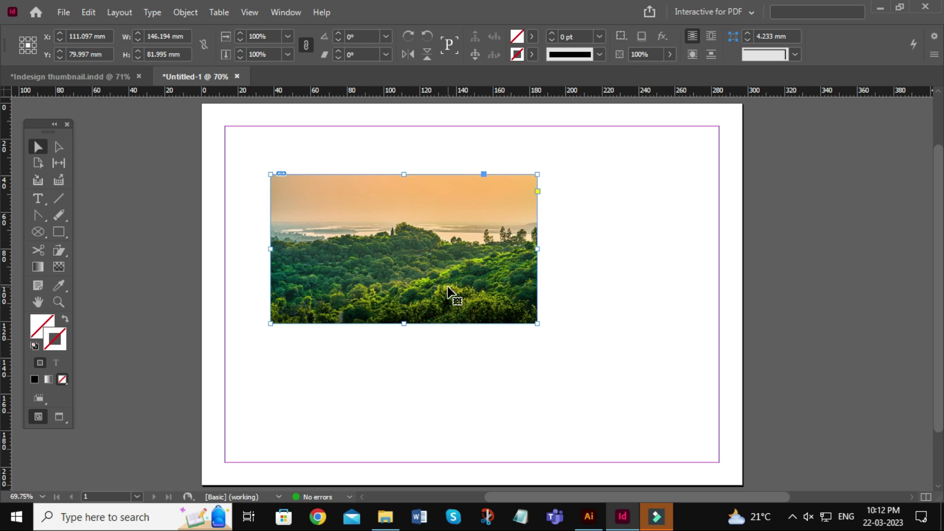
Resize the landscape image to about 149 × 84 mm and rotate it 50° counterclockwise
{"action": "left_click_drag", "start_coordinate": [538, 323], "coordinate": [658, 391]}
{"action": "key", "text": "ctrl+alt+shift+c"}
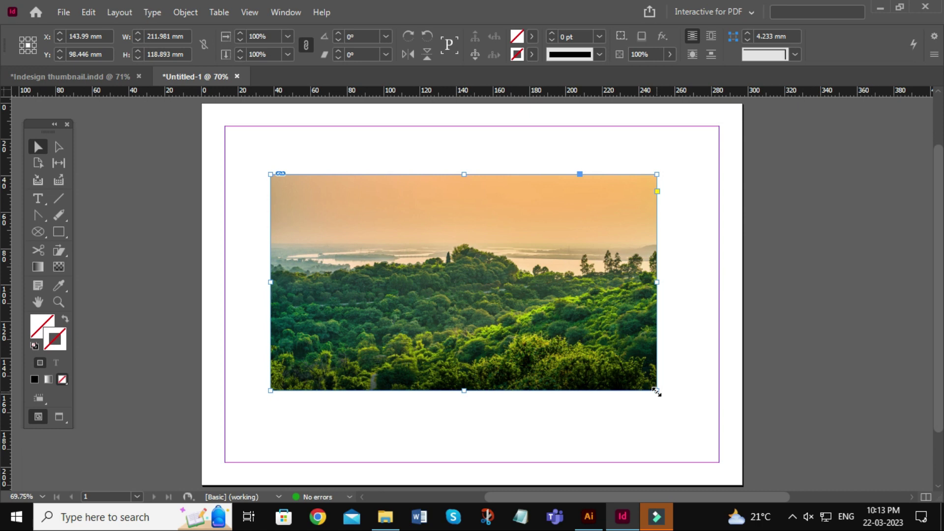
{"action": "left_click_drag", "start_coordinate": [657, 391], "coordinate": [543, 326]}
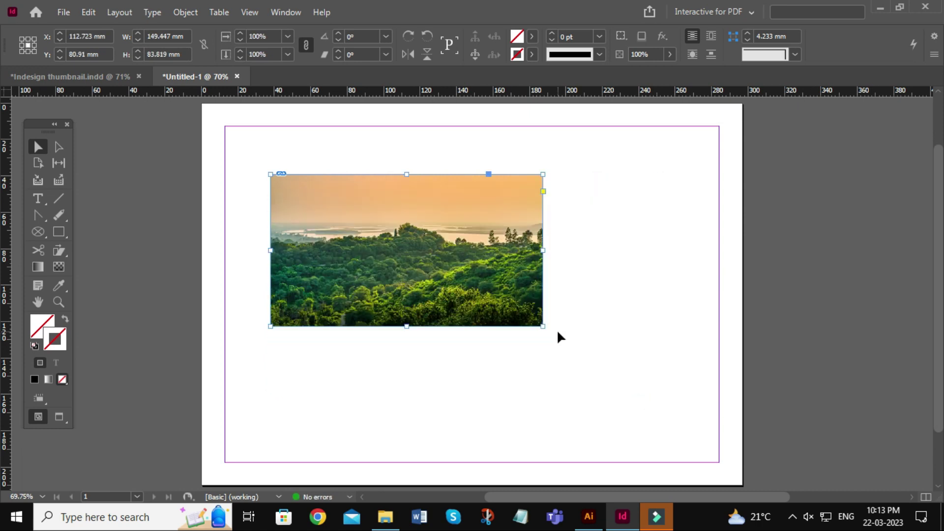
{"action": "left_click_drag", "start_coordinate": [550, 324], "coordinate": [550, 194]}
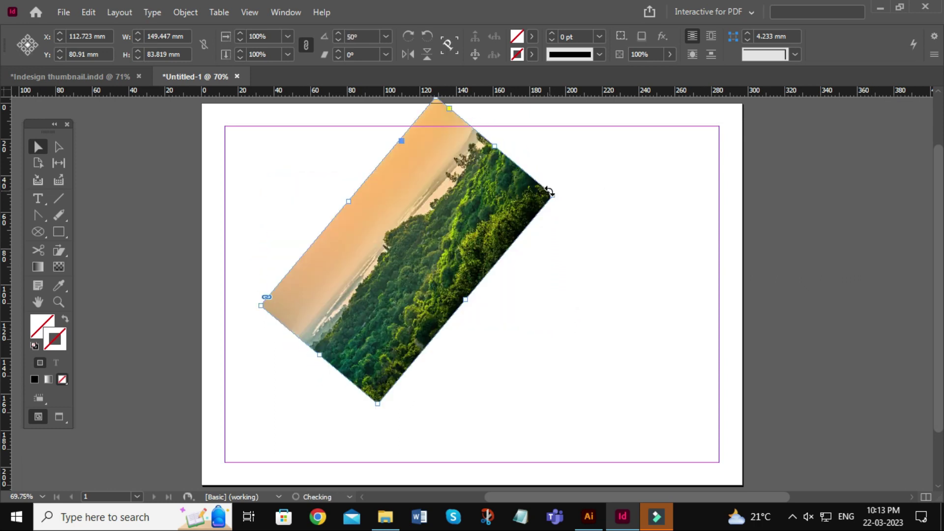
{"action": "left_click", "coordinate": [610, 275]}
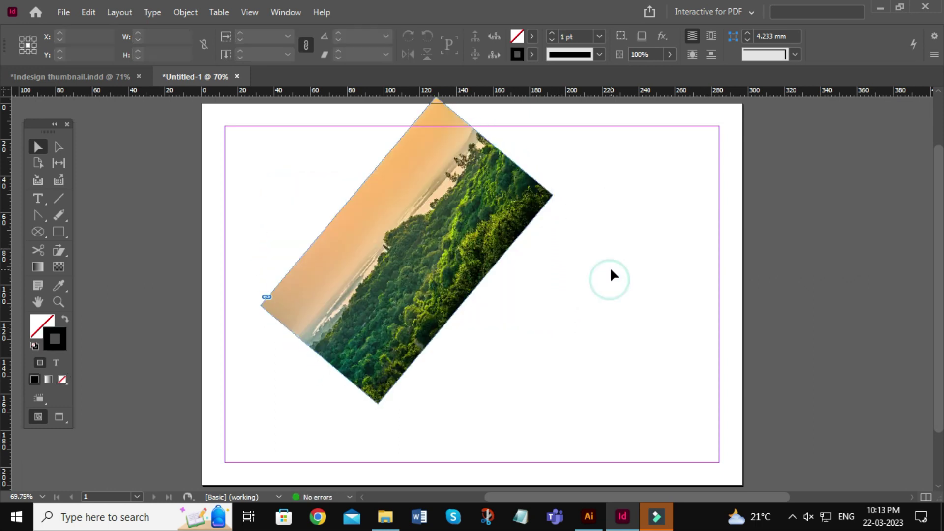
Clear all transformations from the rotated landscape image
{"action": "left_click", "coordinate": [500, 226]}
{"action": "left_click", "coordinate": [185, 13]}
{"action": "mouse_move", "coordinate": [270, 10]}
{"action": "left_click", "coordinate": [463, 158]}
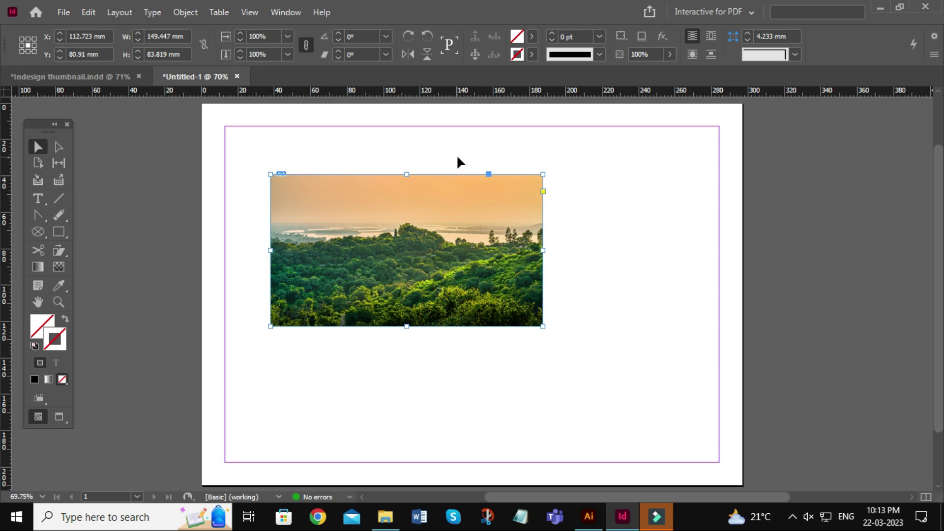
Delete the landscape image and draw a rectangle of about 123 × 96 mm in its place
{"action": "key", "text": "Delete"}
{"action": "left_click_drag", "start_coordinate": [288, 169], "coordinate": [513, 344]}
{"action": "left_click", "coordinate": [38, 146]}
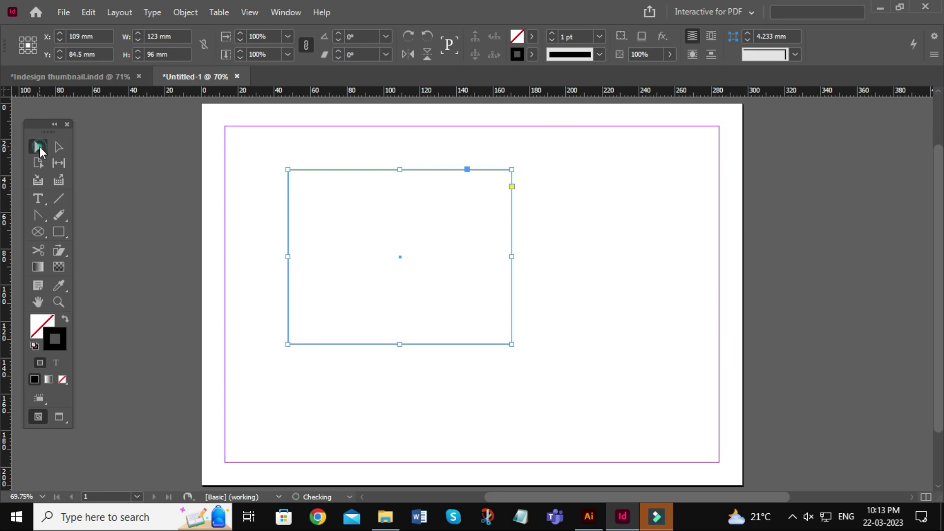
Swap the rectangle's fill and stroke, then fill it with the magenta swatch C=0 M=100 Y=0 K=0
{"action": "left_click", "coordinate": [65, 319]}
{"action": "left_click", "coordinate": [530, 39]}
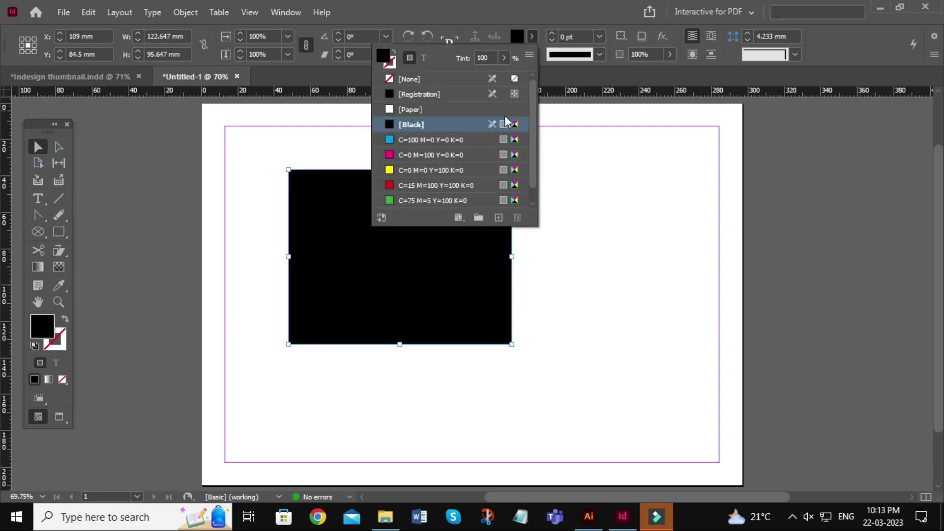
{"action": "left_click", "coordinate": [397, 158]}
{"action": "left_click", "coordinate": [600, 222]}
Widen the magenta rectangle to about 132 mm and rotate it about 26.5° counterclockwise
{"action": "left_click", "coordinate": [474, 242]}
{"action": "left_click_drag", "start_coordinate": [512, 256], "coordinate": [529, 256]}
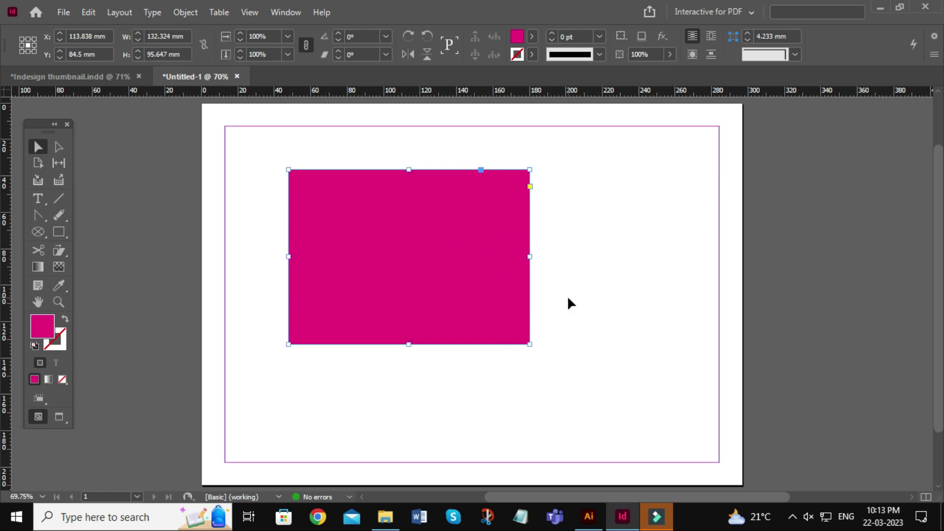
{"action": "left_click_drag", "start_coordinate": [533, 348], "coordinate": [563, 281]}
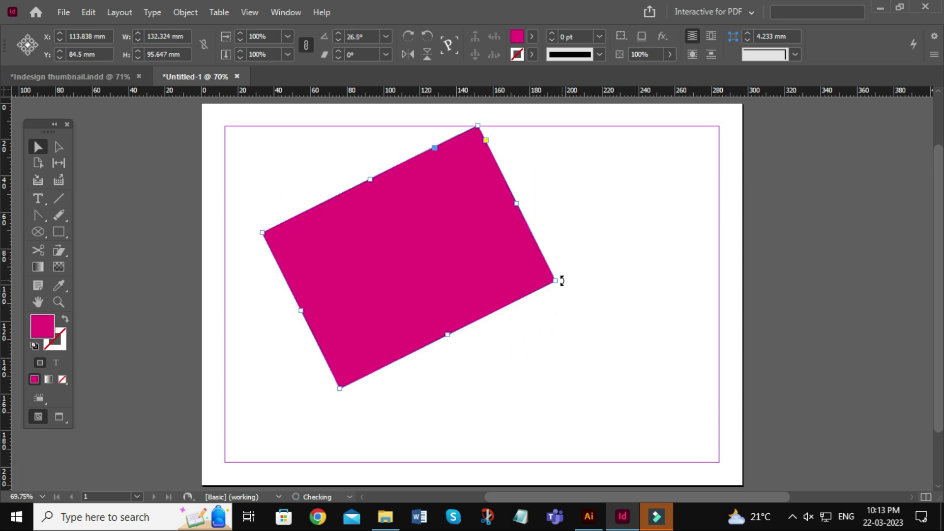
{"action": "left_click", "coordinate": [621, 250]}
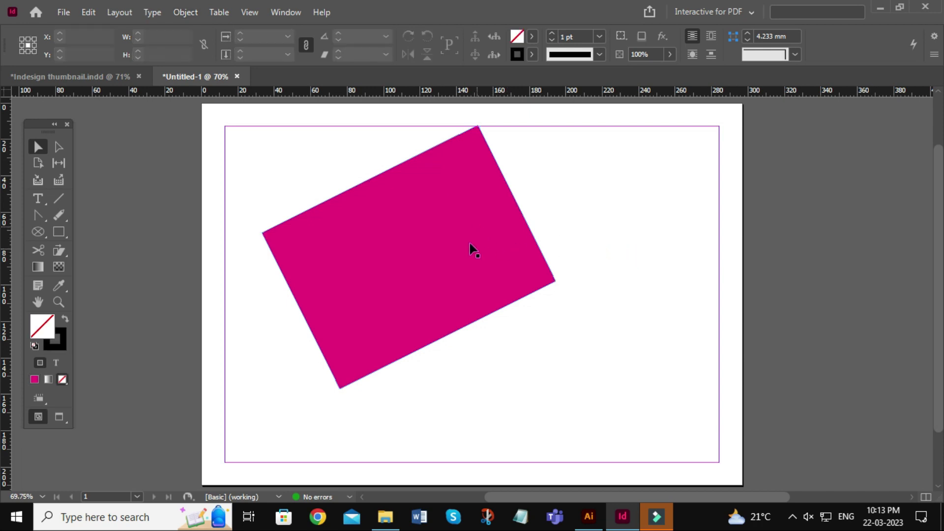
Clear all transformations from the rotated magenta rectangle
{"action": "left_click", "coordinate": [475, 287]}
{"action": "left_click", "coordinate": [185, 13]}
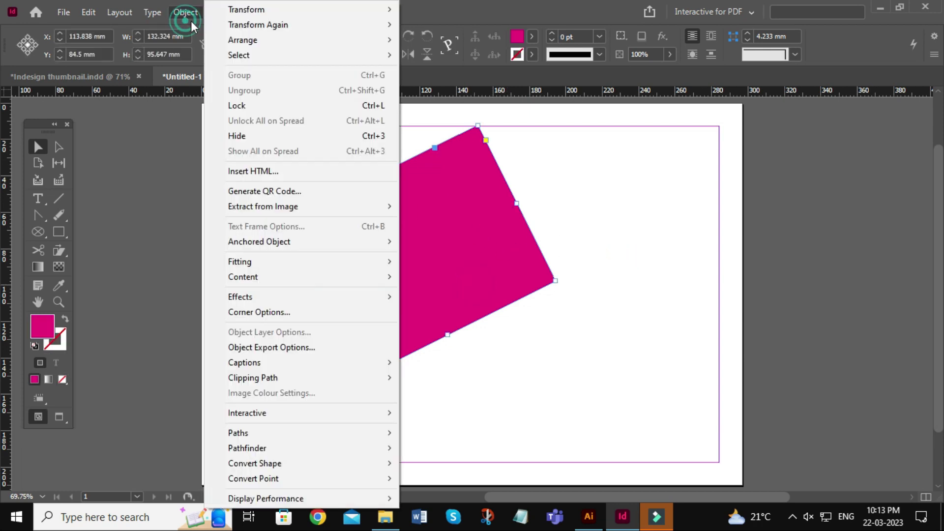
{"action": "mouse_move", "coordinate": [253, 14]}
{"action": "left_click", "coordinate": [436, 160]}
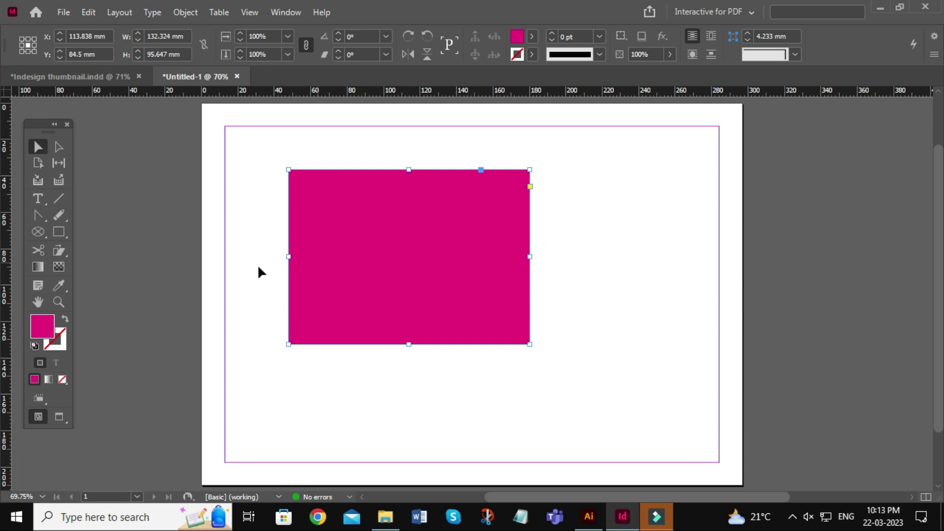
Shear the magenta rectangle horizontally by about -47° into a slanted parallelogram with the Shear tool
{"action": "left_click", "coordinate": [61, 251]}
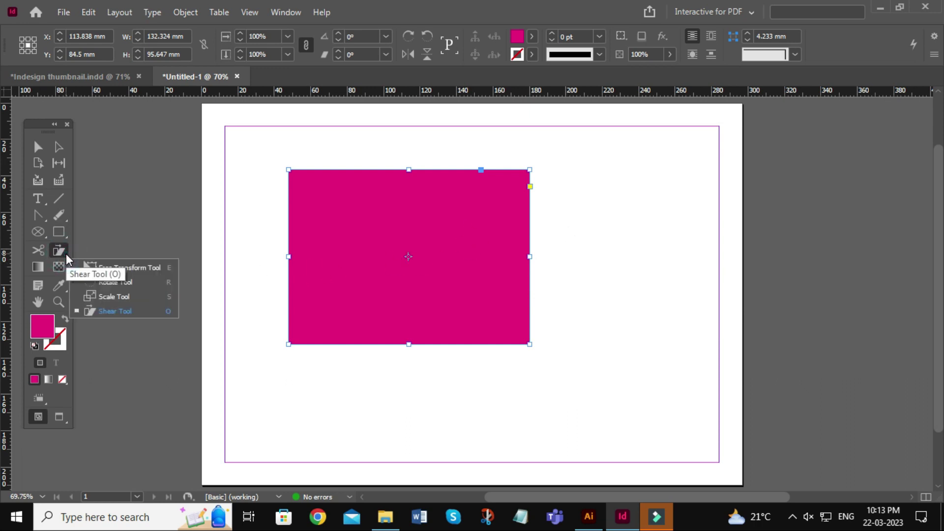
{"action": "left_click", "coordinate": [129, 311]}
{"action": "left_click_drag", "start_coordinate": [408, 346], "coordinate": [499, 345]}
{"action": "left_click", "coordinate": [38, 147]}
{"action": "left_click", "coordinate": [621, 213]}
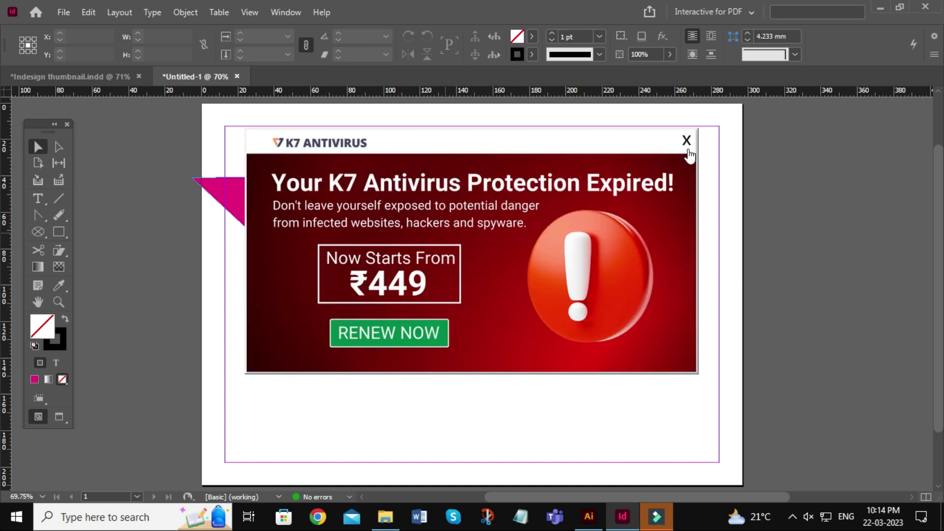
Dismiss the antivirus advert and switch back to InDesign
{"action": "left_click", "coordinate": [688, 141]}
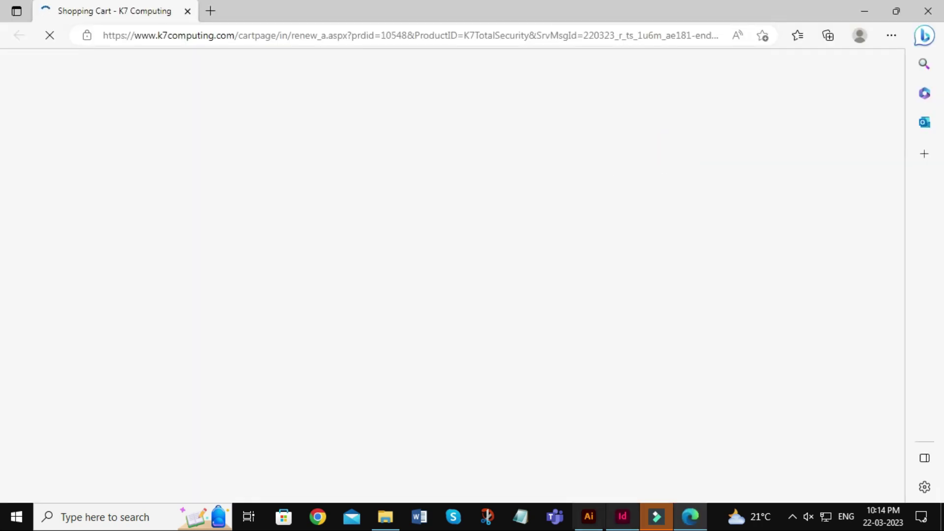
{"action": "left_click", "coordinate": [622, 517]}
Clear all transformations from the sheared magenta shape
{"action": "left_click", "coordinate": [492, 281]}
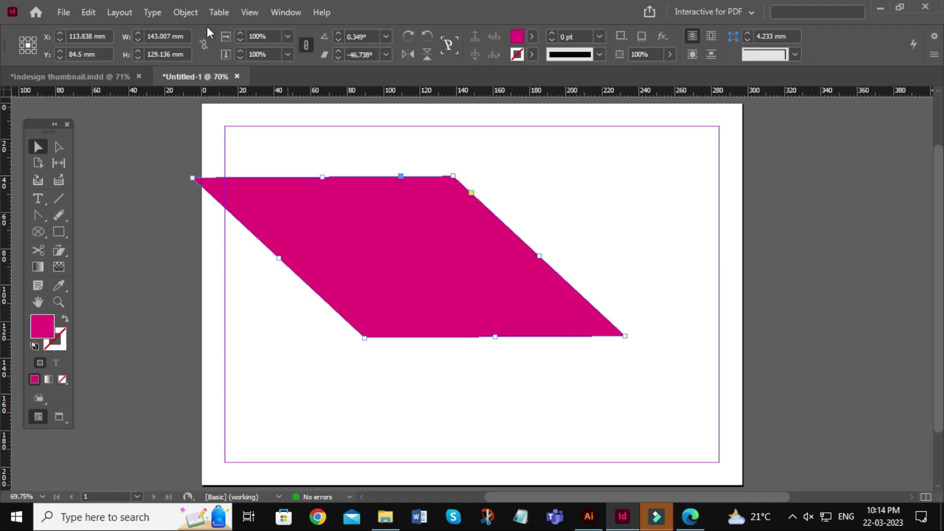
{"action": "left_click", "coordinate": [187, 12]}
{"action": "mouse_move", "coordinate": [295, 11]}
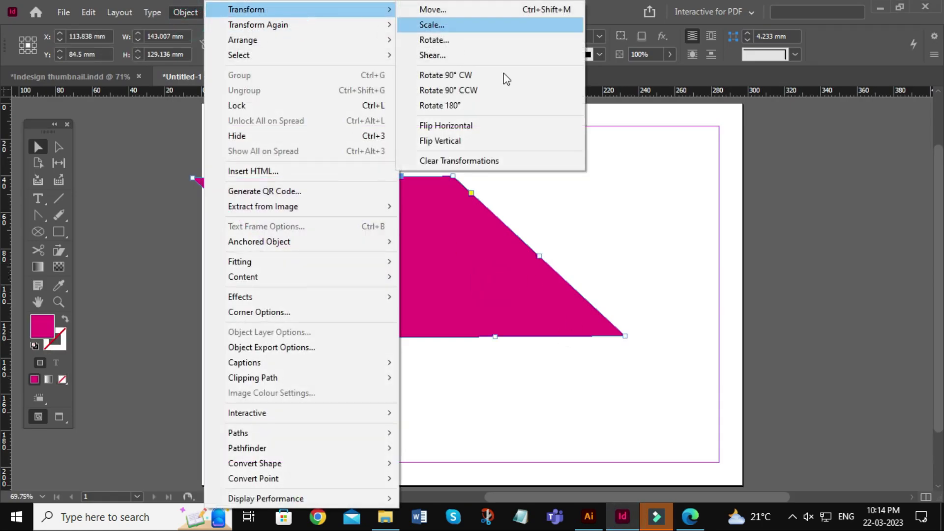
{"action": "left_click", "coordinate": [472, 165]}
{"action": "left_click", "coordinate": [647, 231]}
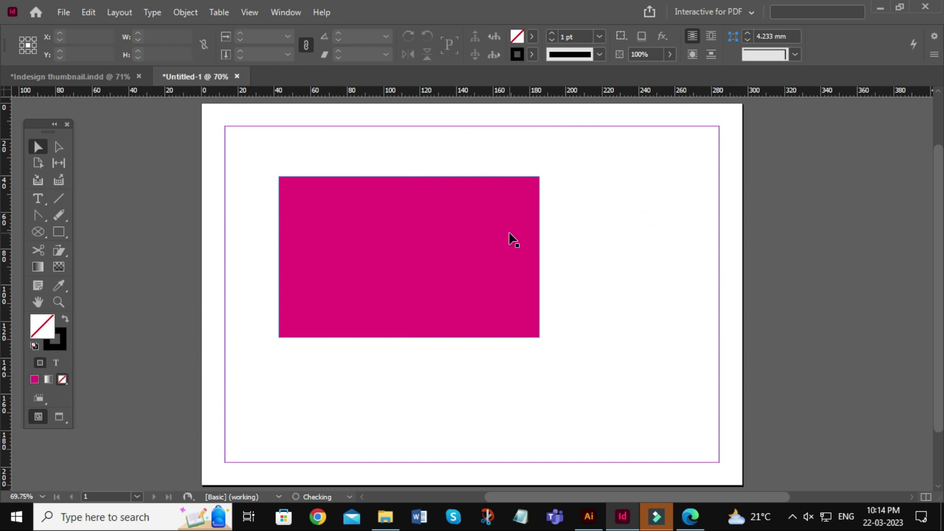
Delete the magenta rectangle and draw a circle 91 mm in diameter on the page with the Ellipse tool
{"action": "left_click_drag", "start_coordinate": [486, 231], "coordinate": [524, 257]}
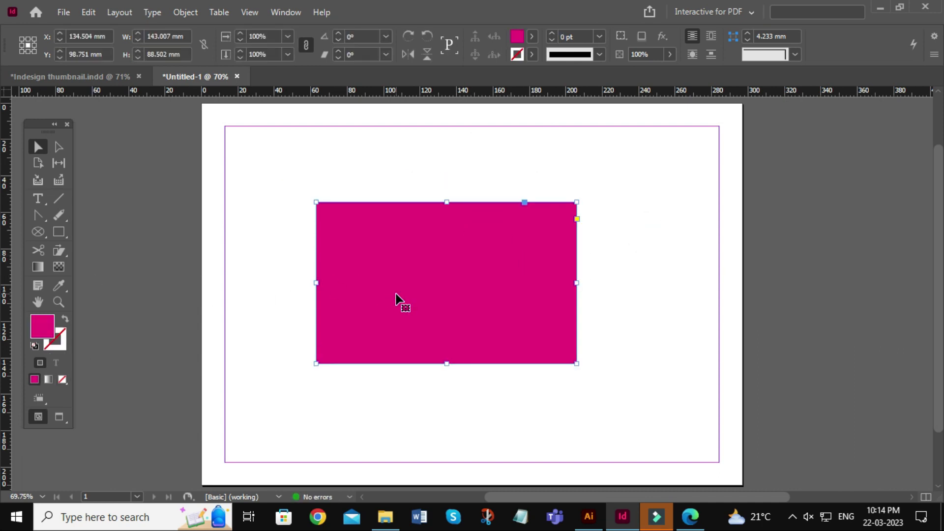
{"action": "key", "text": "Delete"}
{"action": "left_click", "coordinate": [61, 231]}
{"action": "left_click", "coordinate": [118, 263]}
{"action": "left_click_drag", "start_coordinate": [424, 227], "coordinate": [591, 393]}
{"action": "left_click", "coordinate": [38, 146]}
Fill the circle with the magenta swatch C=0 M=100 Y=0 K=0 and move it to about X 139.5 mm, Y 94.5 mm
{"action": "left_click", "coordinate": [532, 36]}
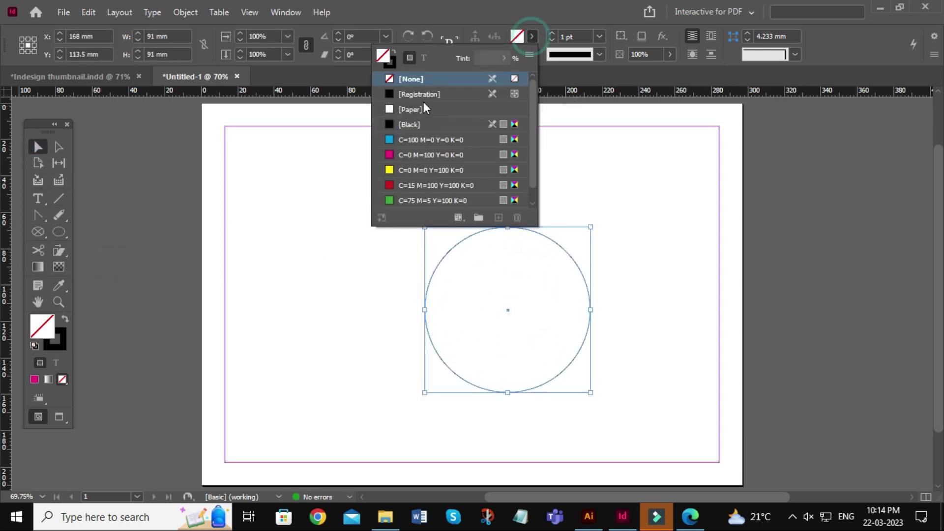
{"action": "left_click", "coordinate": [408, 154]}
{"action": "left_click", "coordinate": [634, 216]}
{"action": "left_click_drag", "start_coordinate": [524, 280], "coordinate": [472, 246]}
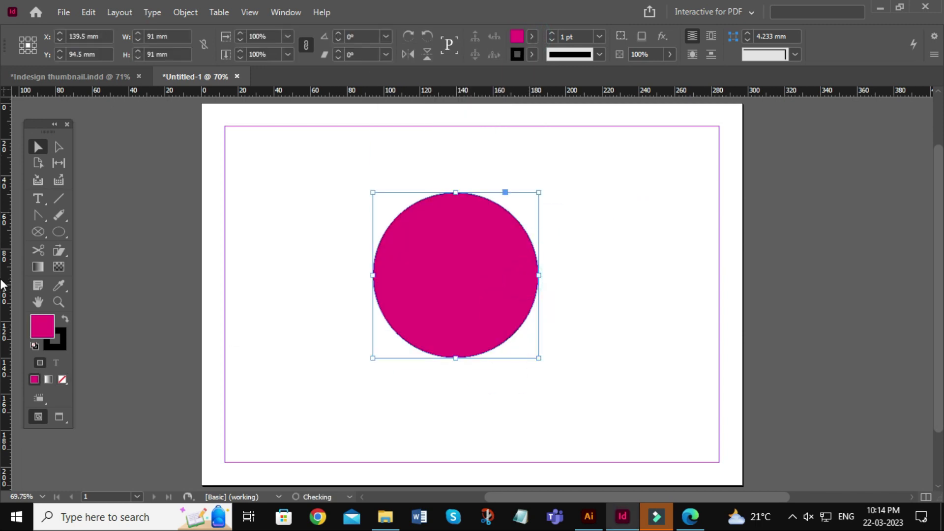
Stretch the circle vertically into an ellipse about 170 mm high with the Scale tool
{"action": "left_click", "coordinate": [59, 251]}
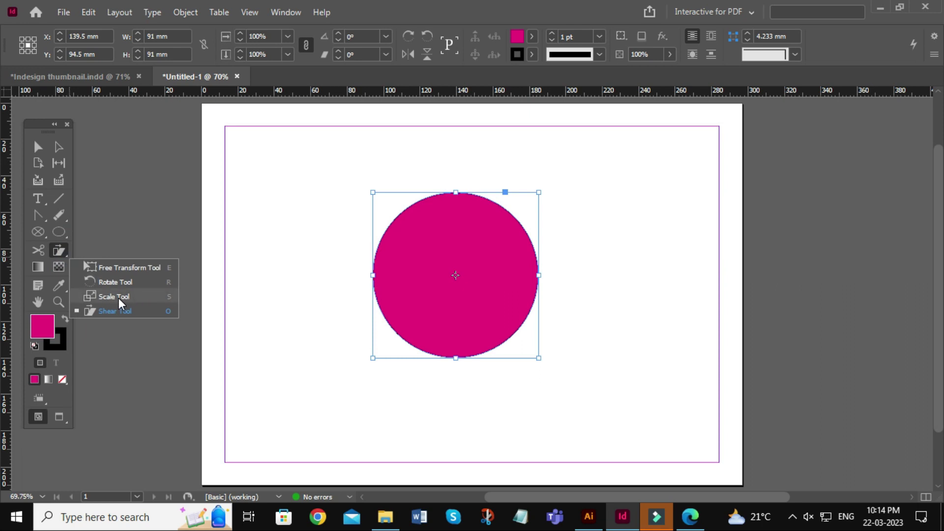
{"action": "left_click", "coordinate": [120, 298]}
{"action": "left_click_drag", "start_coordinate": [449, 358], "coordinate": [482, 432]}
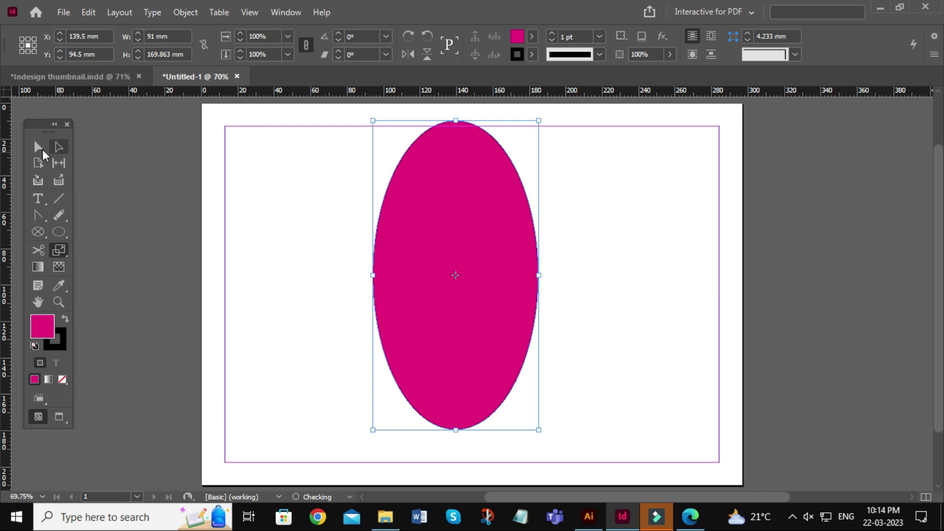
{"action": "key", "text": "v"}
{"action": "left_click", "coordinate": [213, 160]}
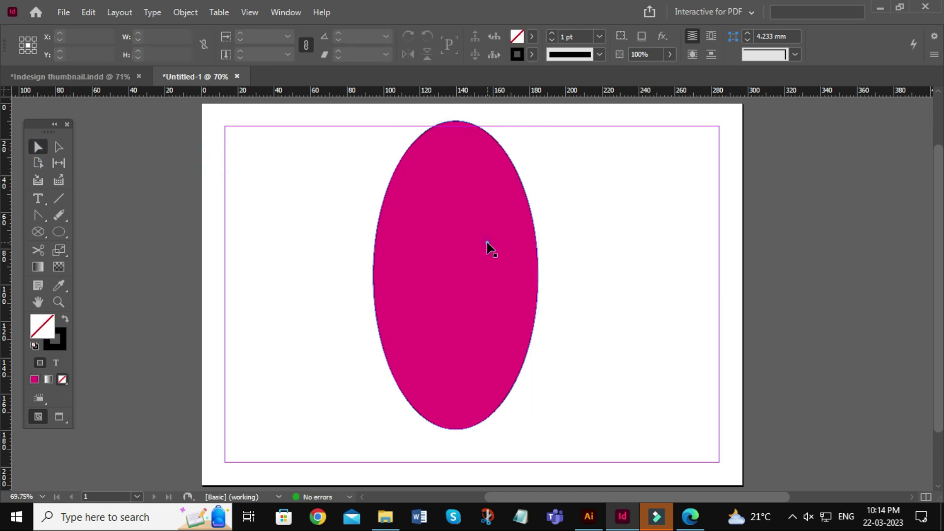
Try to clear the transformations from the stretched magenta ellipse
{"action": "left_click", "coordinate": [487, 243]}
{"action": "left_click", "coordinate": [190, 14]}
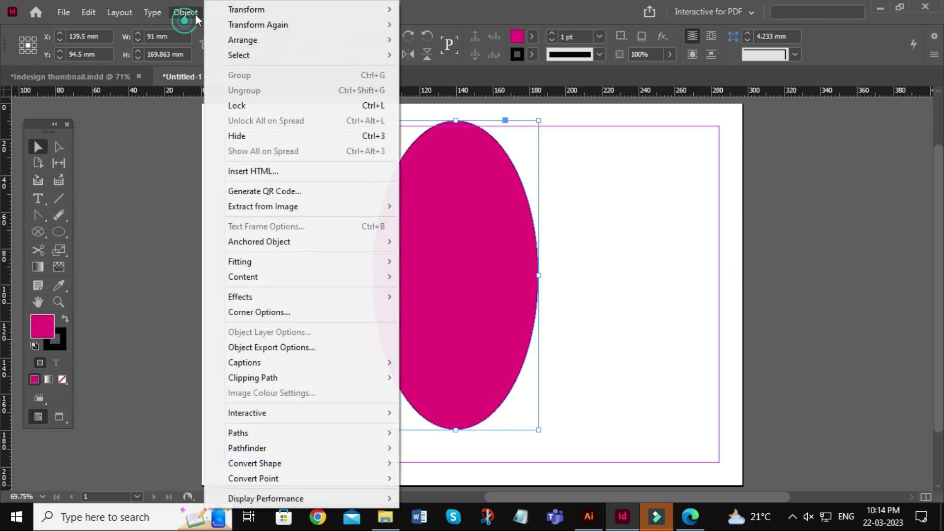
{"action": "mouse_move", "coordinate": [237, 10]}
{"action": "left_click", "coordinate": [458, 161]}
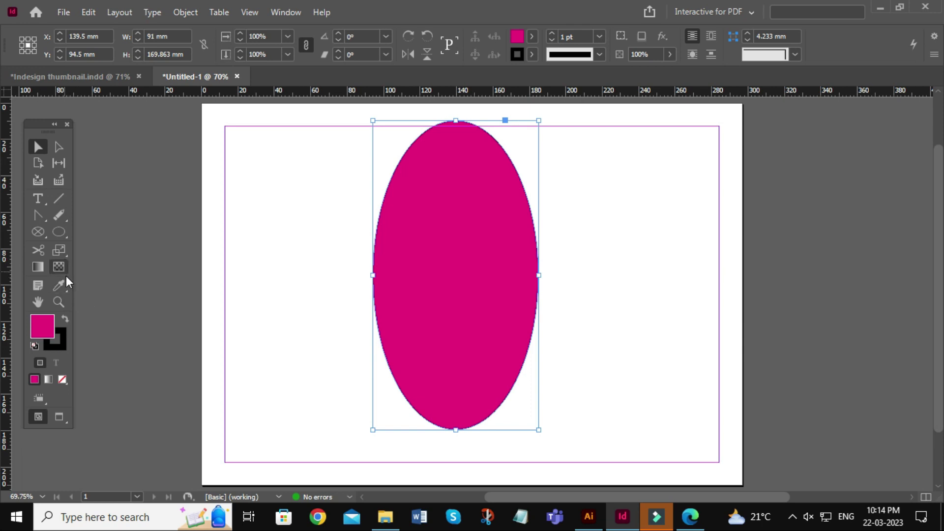
Shear the magenta ellipse by about -37° with the Shear tool, slanting it towards the page's lower right
{"action": "left_click", "coordinate": [66, 256]}
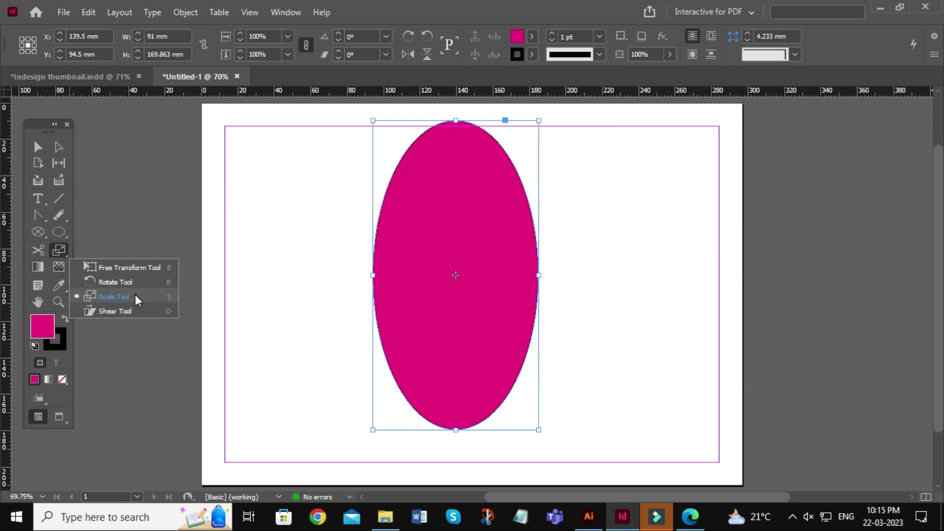
{"action": "left_click", "coordinate": [108, 311]}
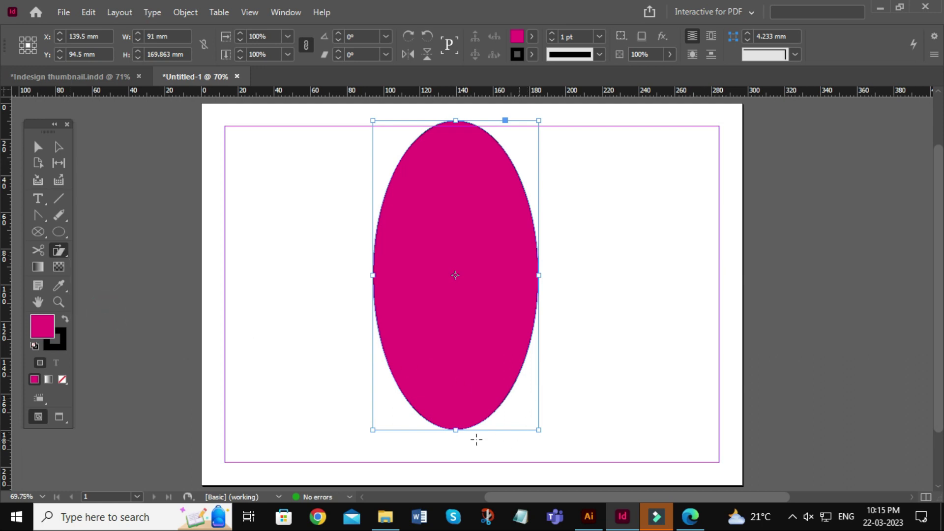
{"action": "left_click_drag", "start_coordinate": [460, 428], "coordinate": [561, 402]}
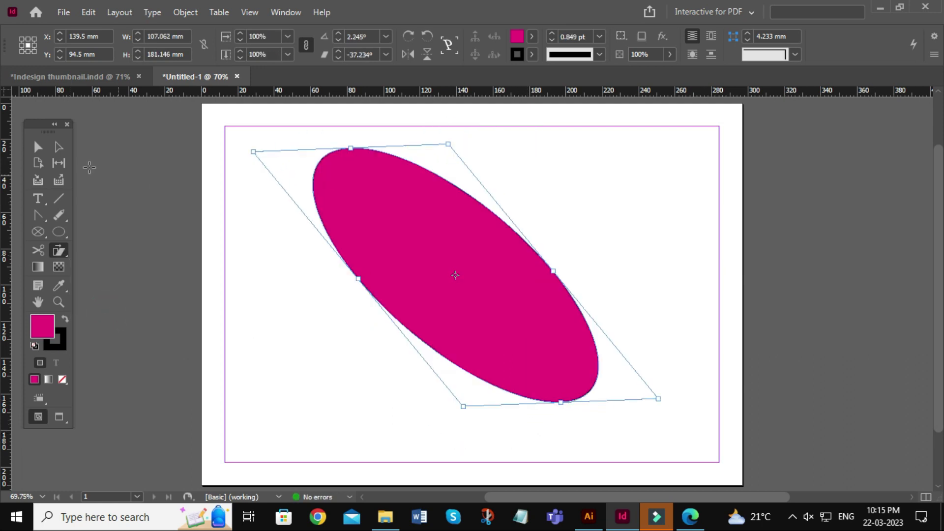
Clear the transformations from the sheared magenta ellipse and deselect it
{"action": "left_click", "coordinate": [40, 147]}
{"action": "left_click", "coordinate": [123, 175]}
{"action": "left_click", "coordinate": [439, 274]}
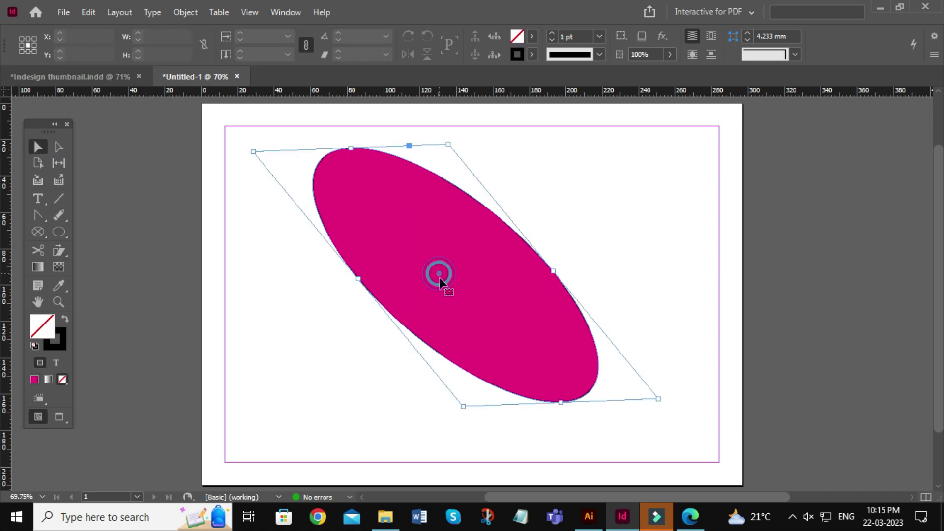
{"action": "left_click", "coordinate": [189, 11]}
{"action": "mouse_move", "coordinate": [242, 7]}
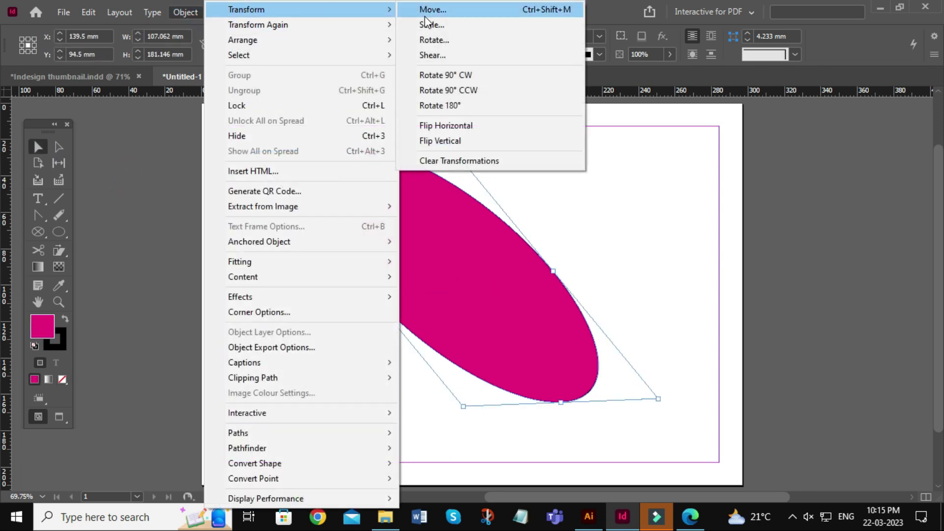
{"action": "left_click", "coordinate": [468, 160]}
{"action": "left_click", "coordinate": [659, 229]}
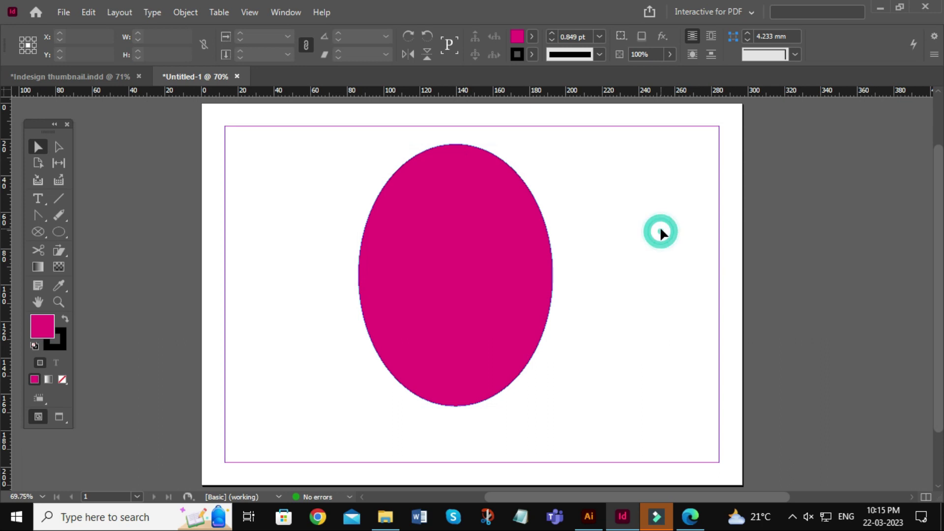
Shear the upright magenta ellipse horizontally by about -22.6° with the Shear tool
{"action": "left_click", "coordinate": [474, 313]}
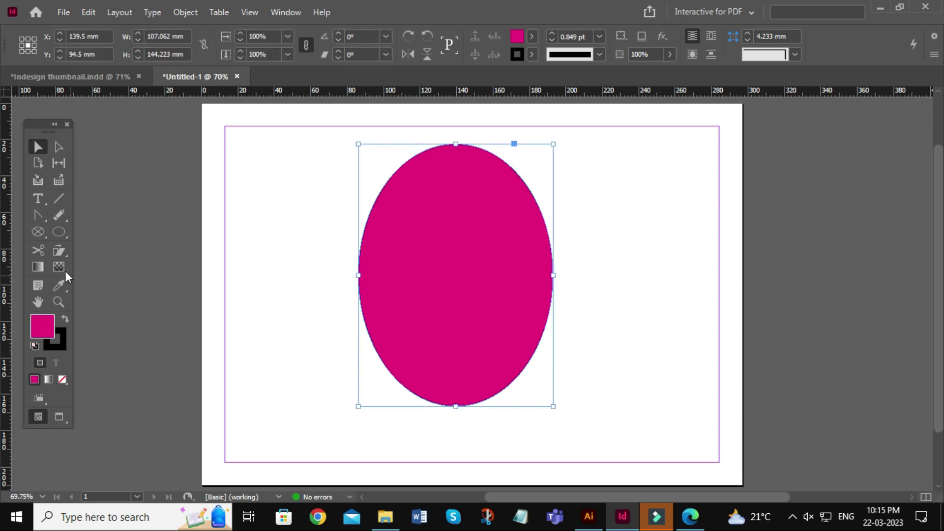
{"action": "left_click", "coordinate": [61, 256]}
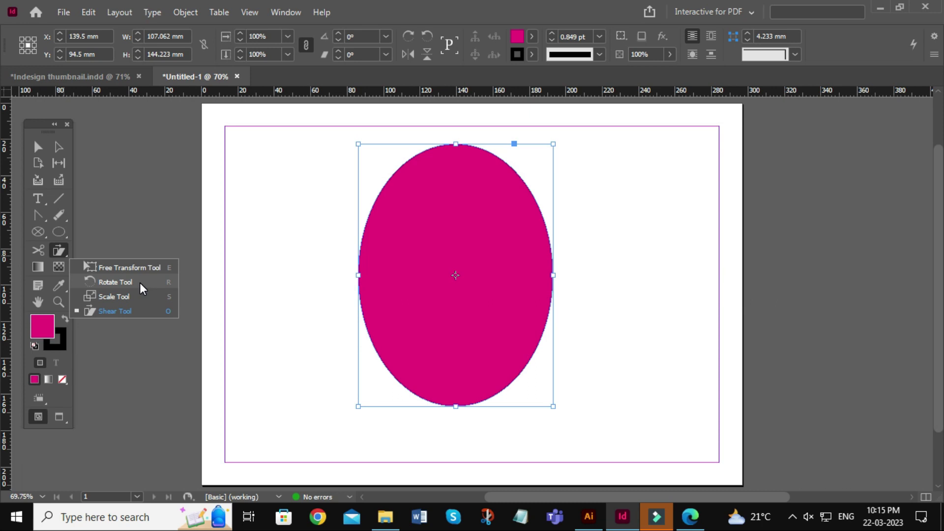
{"action": "left_click", "coordinate": [119, 311]}
{"action": "left_click_drag", "start_coordinate": [477, 404], "coordinate": [531, 404]}
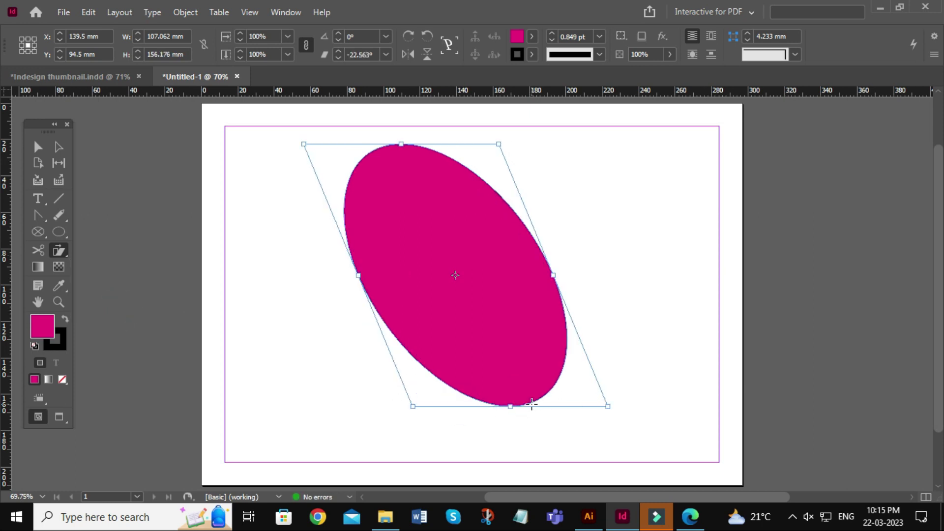
Clear the horizontal shear from the magenta ellipse with the Clear Transformations command
{"action": "left_click", "coordinate": [38, 147]}
{"action": "left_click", "coordinate": [183, 12]}
{"action": "mouse_move", "coordinate": [242, 12]}
{"action": "left_click", "coordinate": [443, 161]}
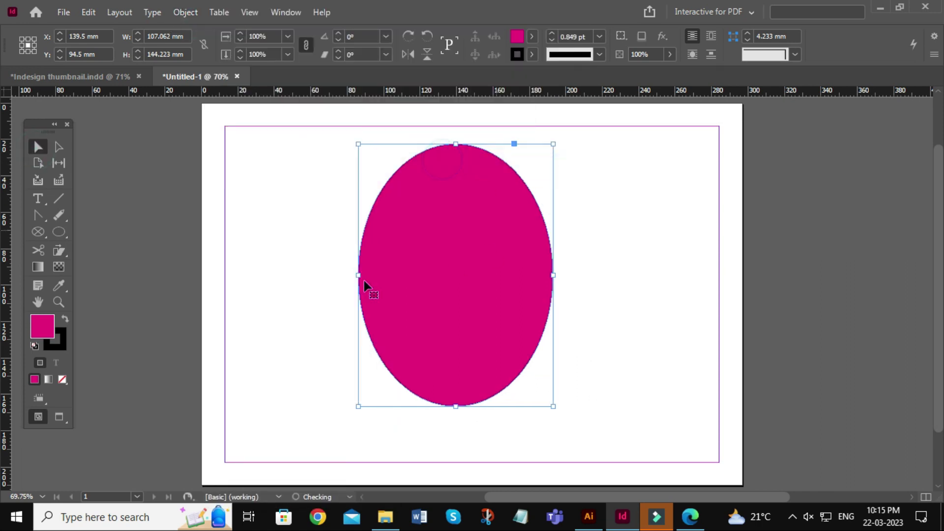
Try to stretch the magenta ellipse horizontally with the Scale tool and undo the scaling
{"action": "left_click", "coordinate": [63, 255]}
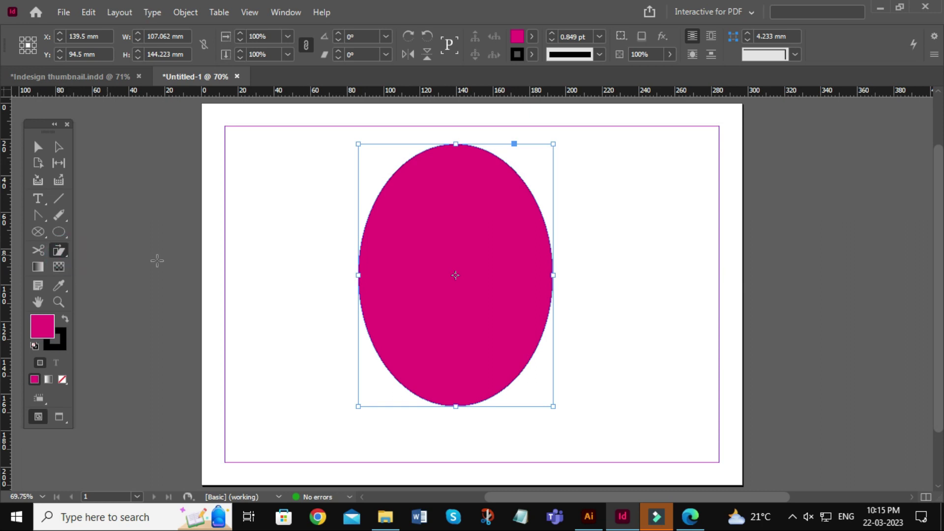
{"action": "left_click", "coordinate": [63, 255]}
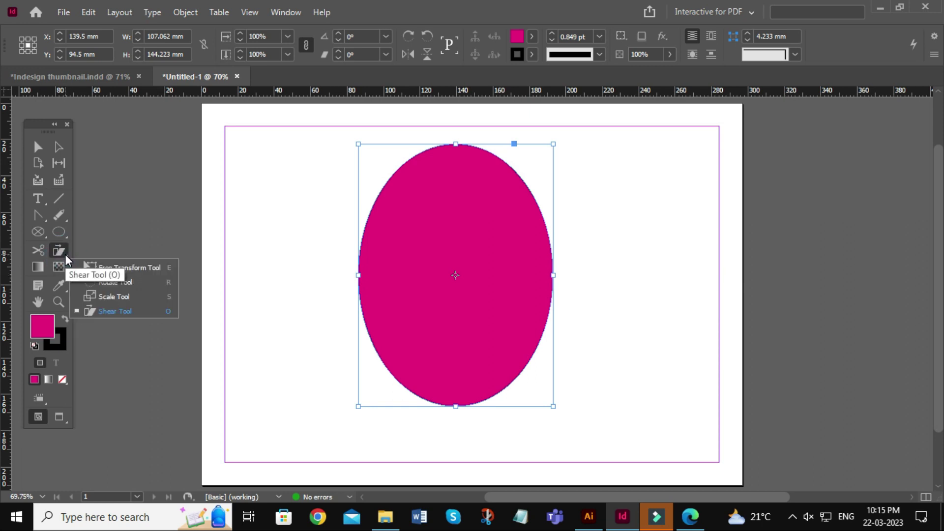
{"action": "left_click", "coordinate": [118, 297]}
{"action": "left_click_drag", "start_coordinate": [464, 278], "coordinate": [511, 276]}
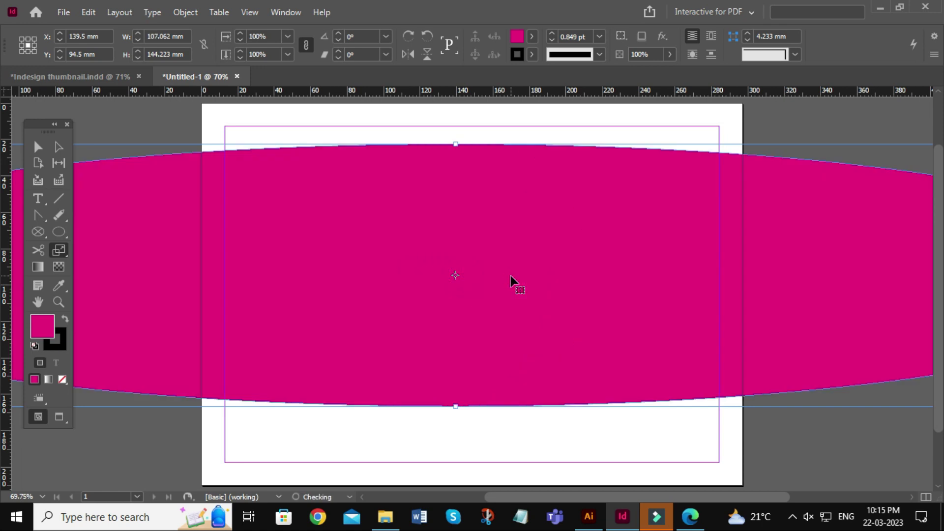
{"action": "key", "text": "ctrl+z"}
{"action": "left_click", "coordinate": [38, 147]}
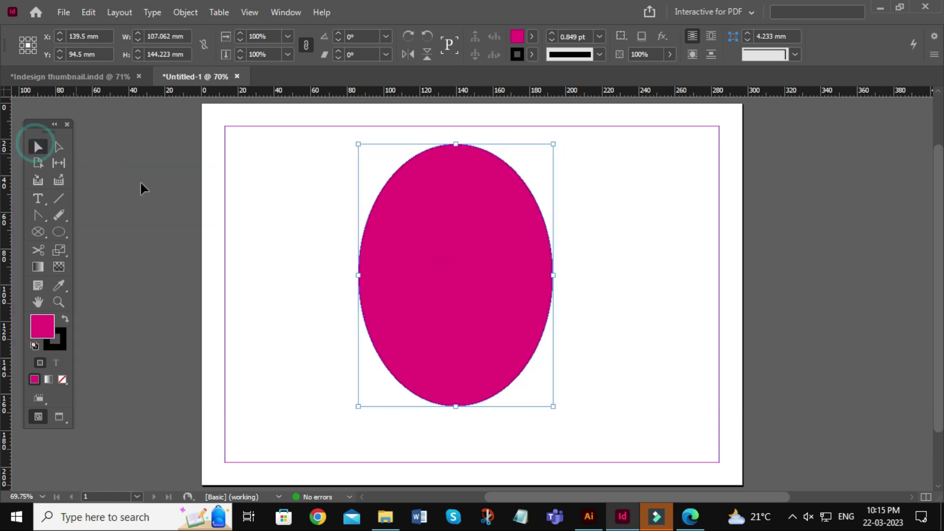
{"action": "left_click", "coordinate": [69, 257]}
{"action": "left_click", "coordinate": [64, 254]}
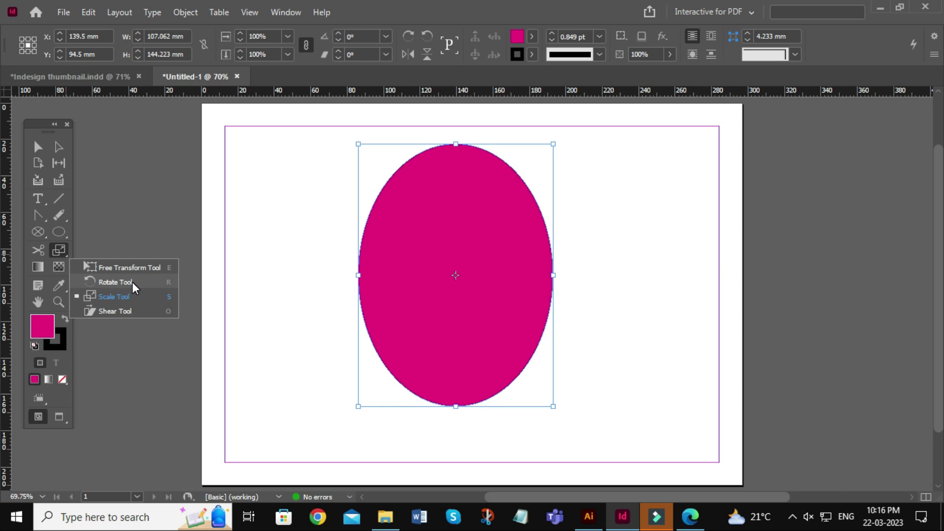
{"action": "left_click", "coordinate": [181, 15]}
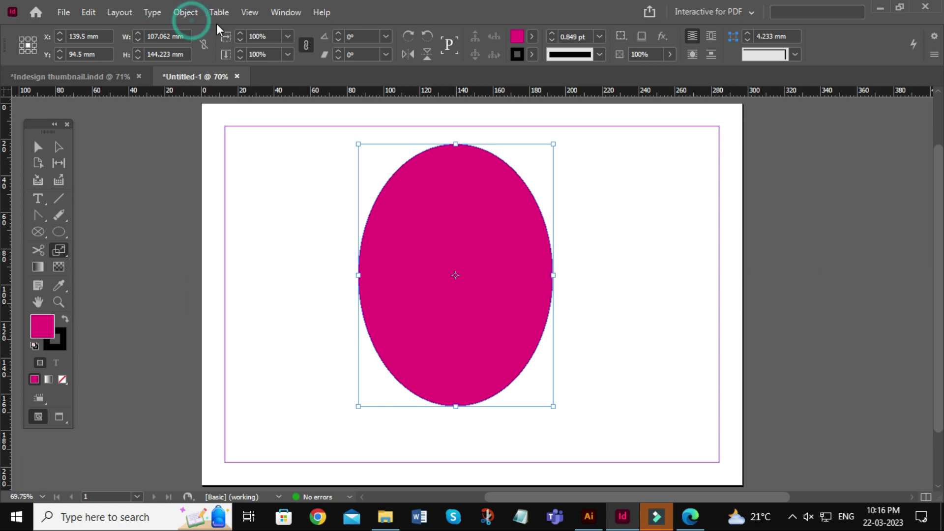
{"action": "left_click", "coordinate": [184, 14]}
{"action": "mouse_move", "coordinate": [245, 11]}
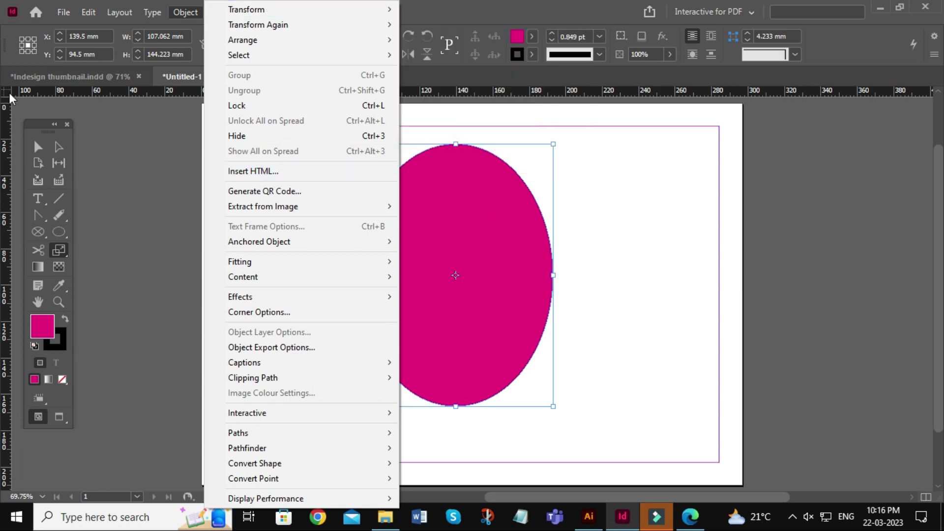
Resize the magenta ellipse into a near-circle about 126 mm wide and 127 mm high with the Selection tool
{"action": "left_click", "coordinate": [38, 147]}
{"action": "left_click", "coordinate": [487, 246]}
{"action": "left_click_drag", "start_coordinate": [456, 144], "coordinate": [455, 177]}
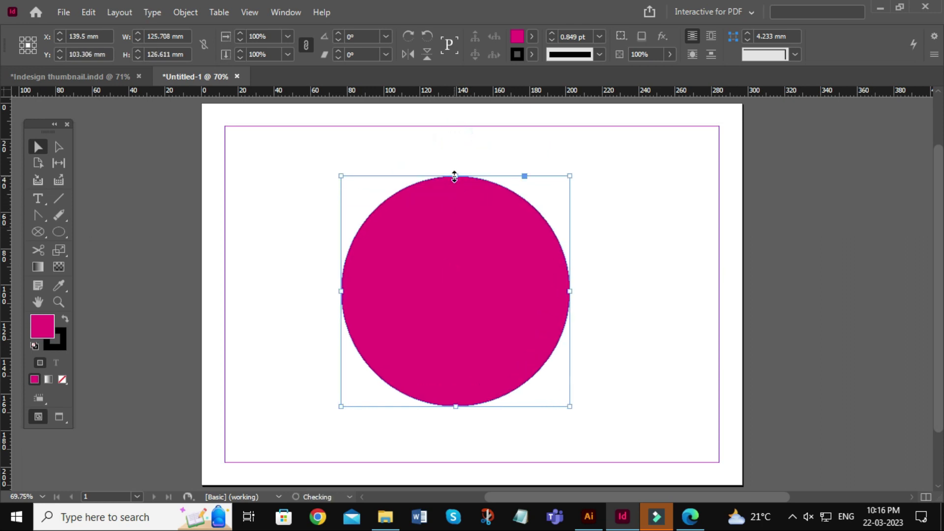
Deselect the magenta circle and switch to the Indesign thumbnail.indd document
{"action": "left_click", "coordinate": [67, 255]}
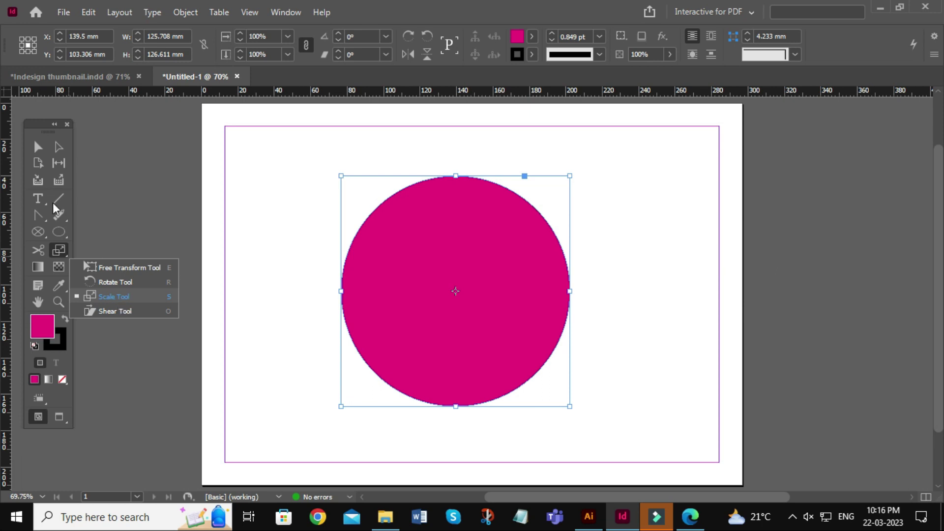
{"action": "left_click", "coordinate": [38, 147]}
{"action": "left_click", "coordinate": [109, 154]}
{"action": "left_click", "coordinate": [98, 77]}
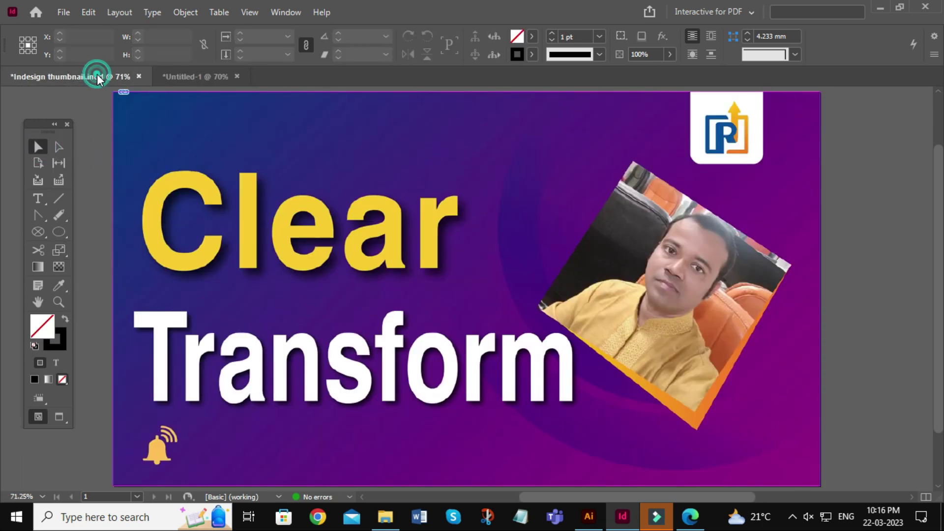